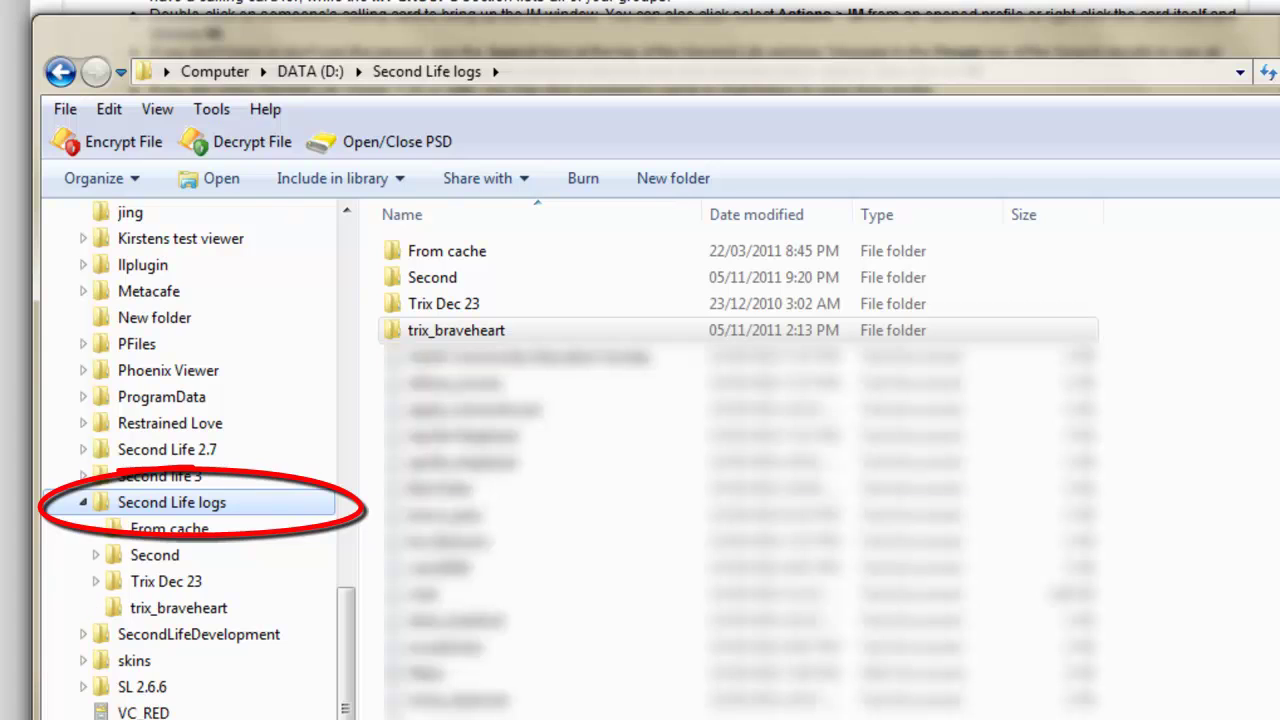
Step: Open the avatar's folder inside D:\Second Life logs to view its saved chat logs
left_click(460, 334)
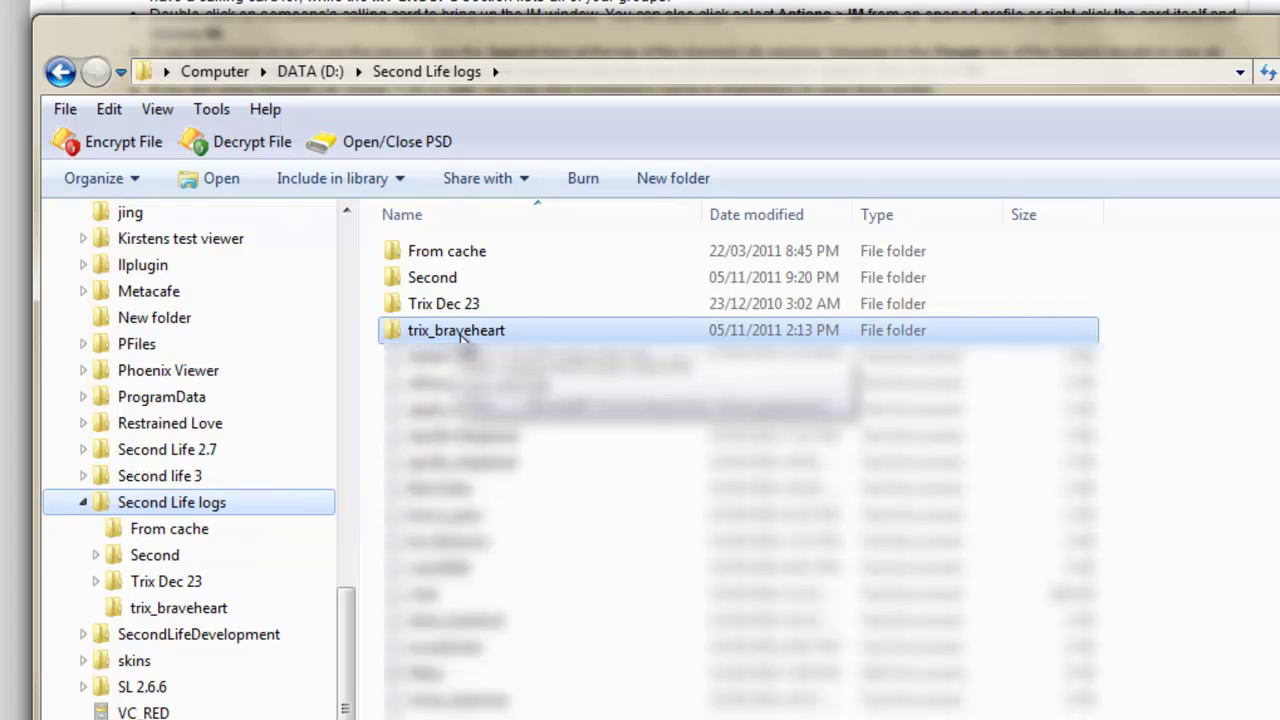
double_click(460, 334)
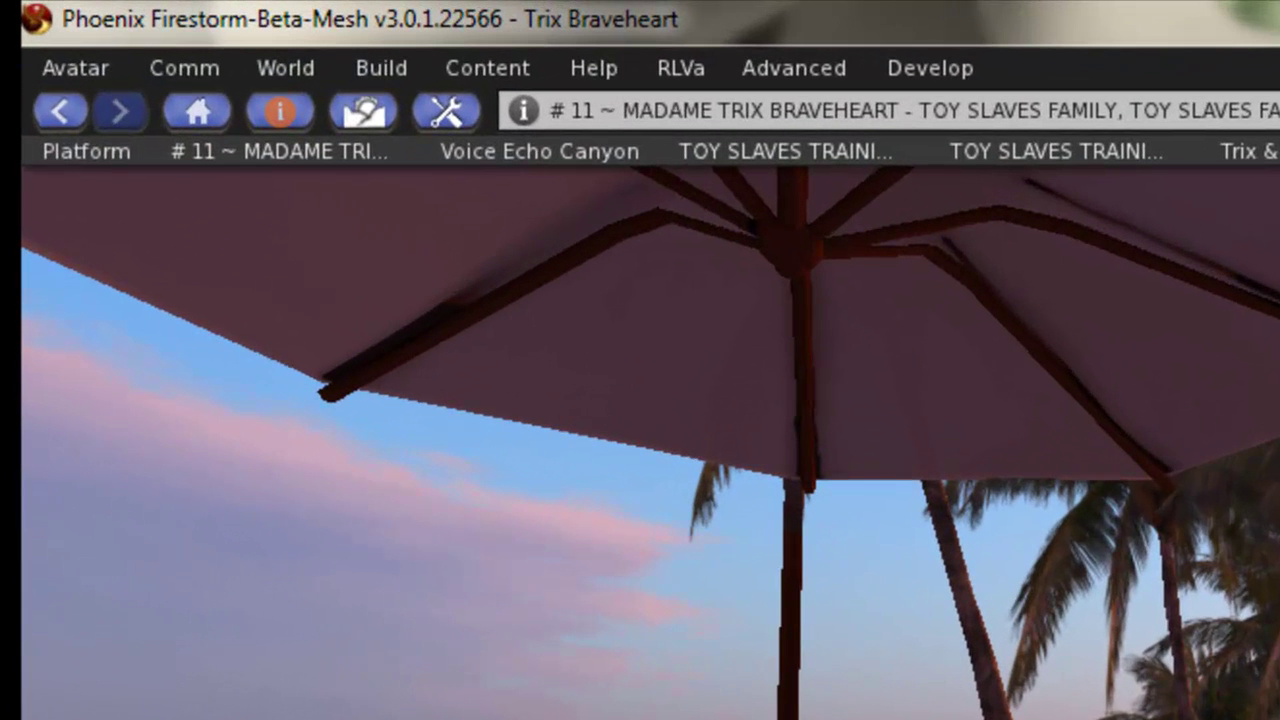
Step: Enable 'Save nearby chat logs on my computer' in Firestorm's Privacy preferences and apply it
left_click(76, 68)
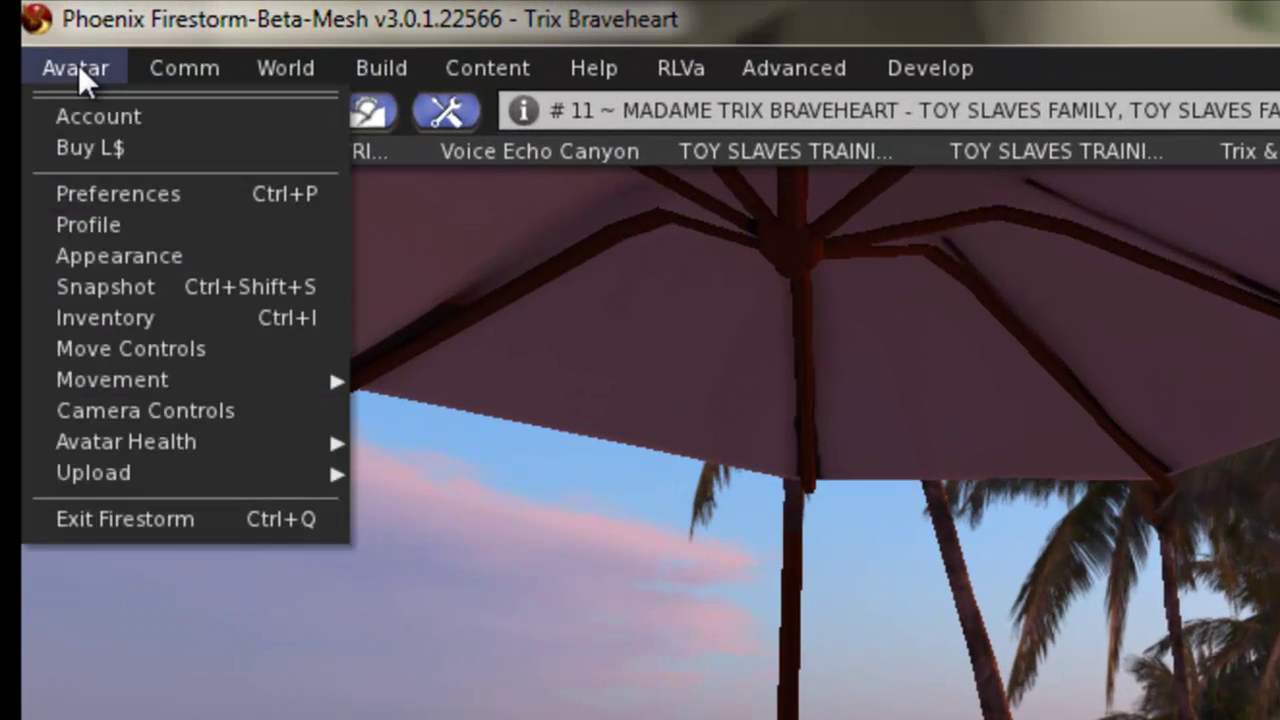
left_click(82, 196)
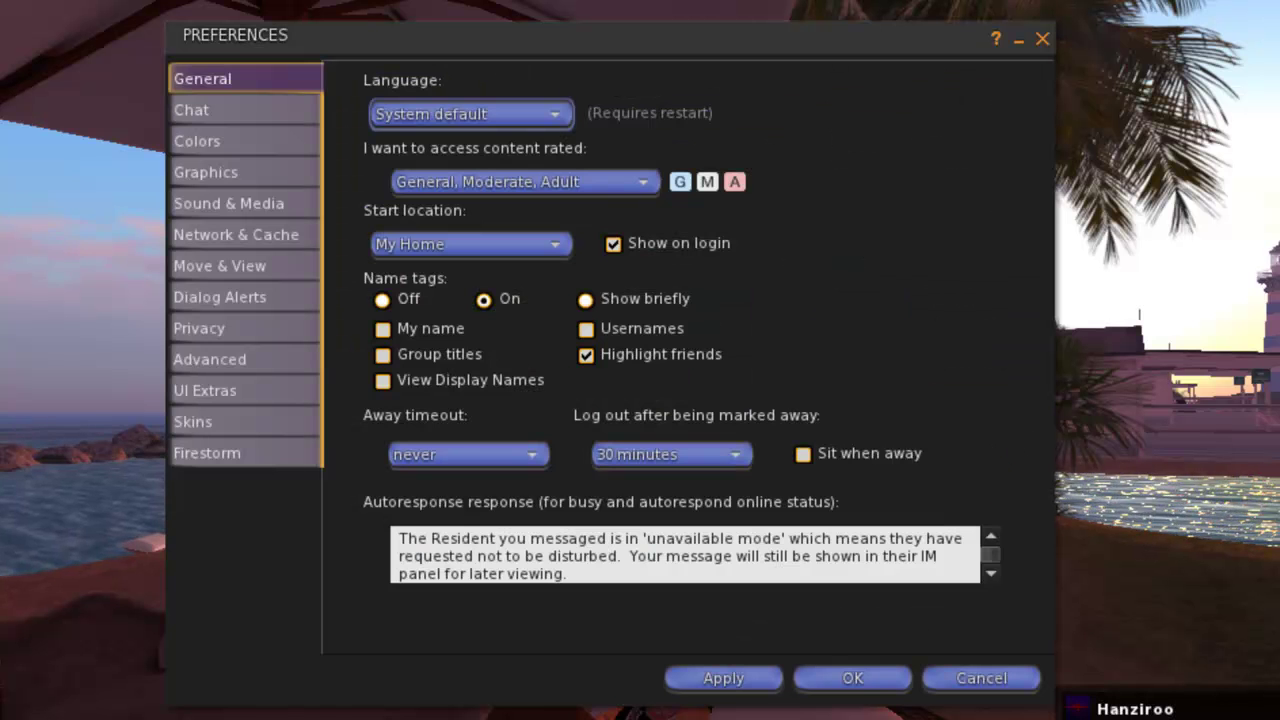
left_click(206, 328)
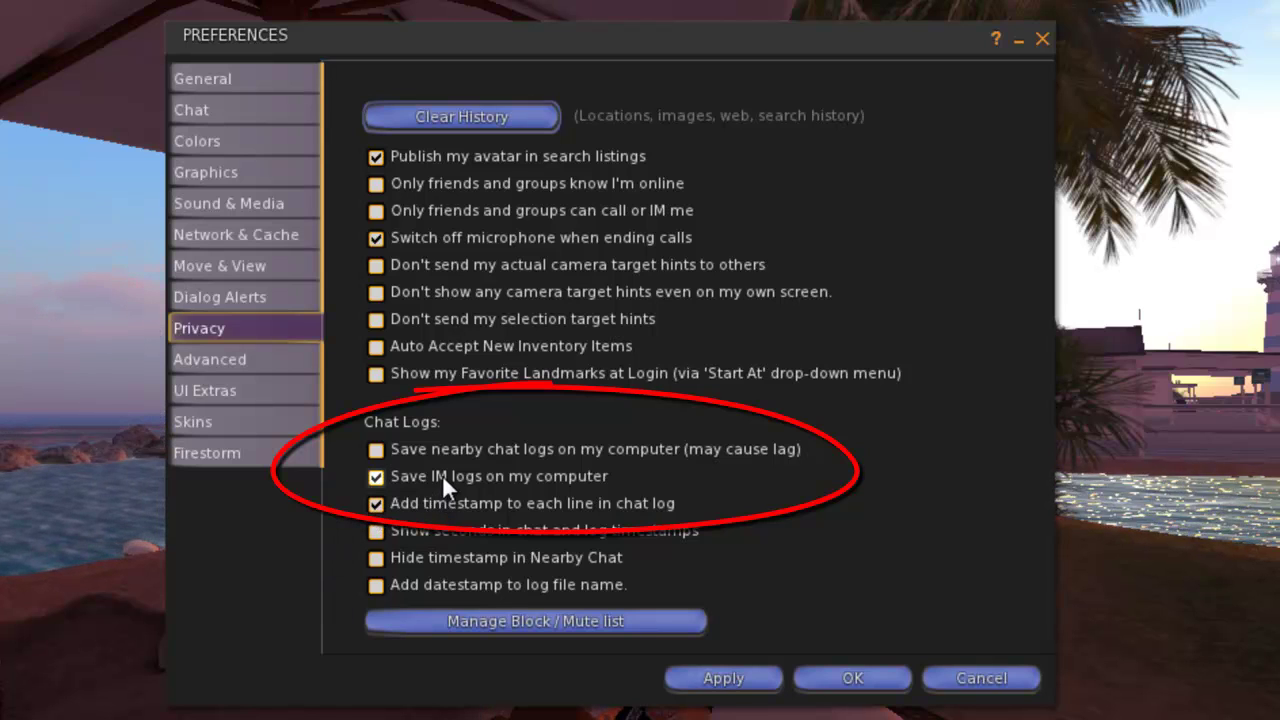
left_click(377, 451)
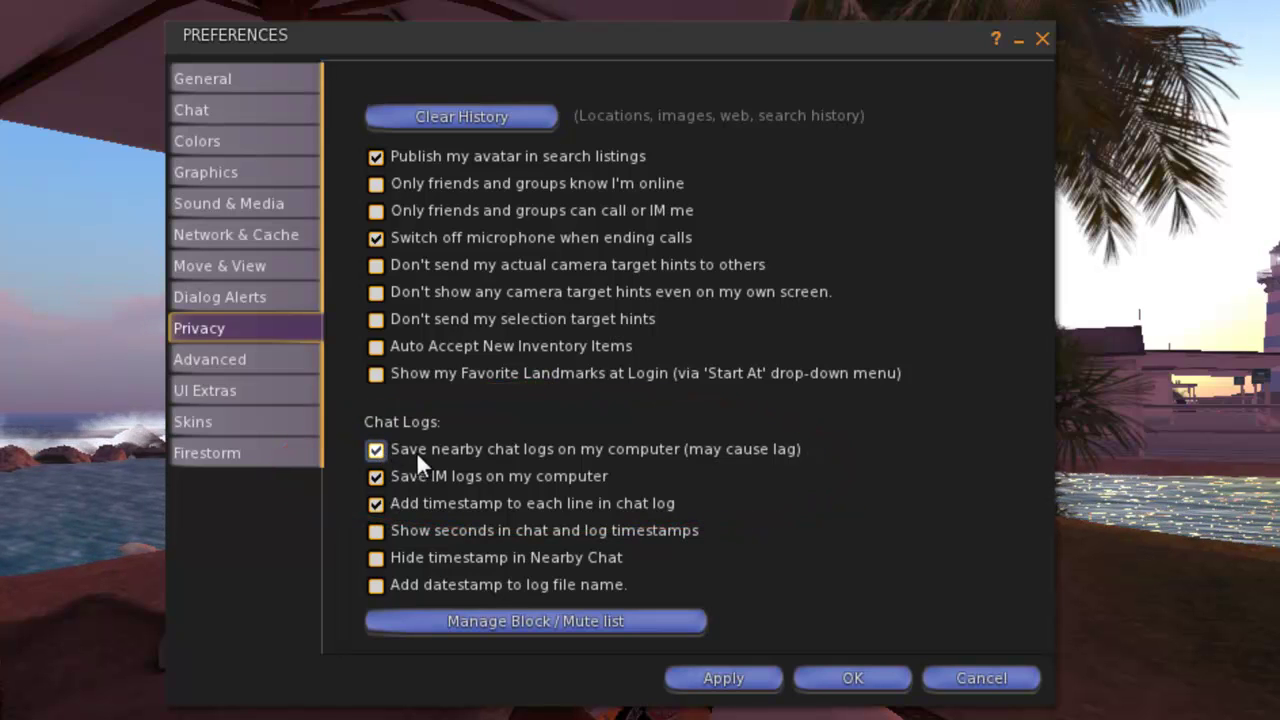
left_click(730, 679)
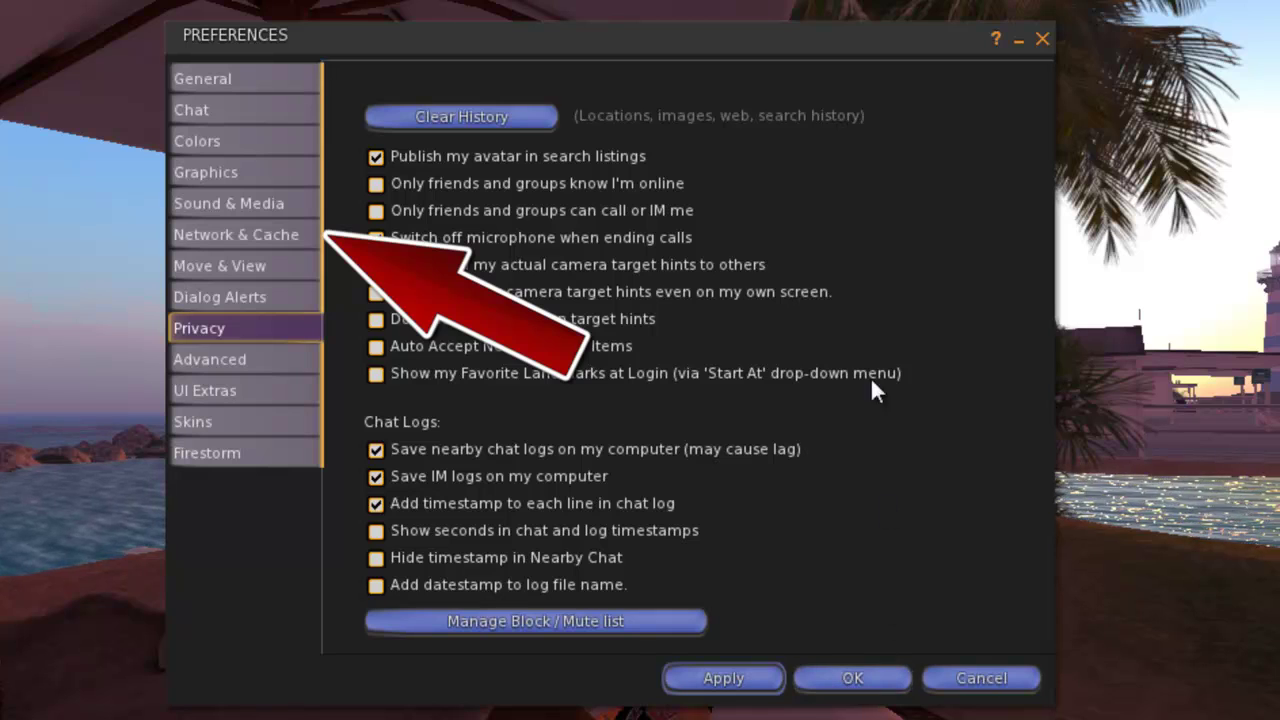
Step: Set Firestorm's Chat Logs location to D:\Second Life logs, apply, and close preferences
left_click(251, 232)
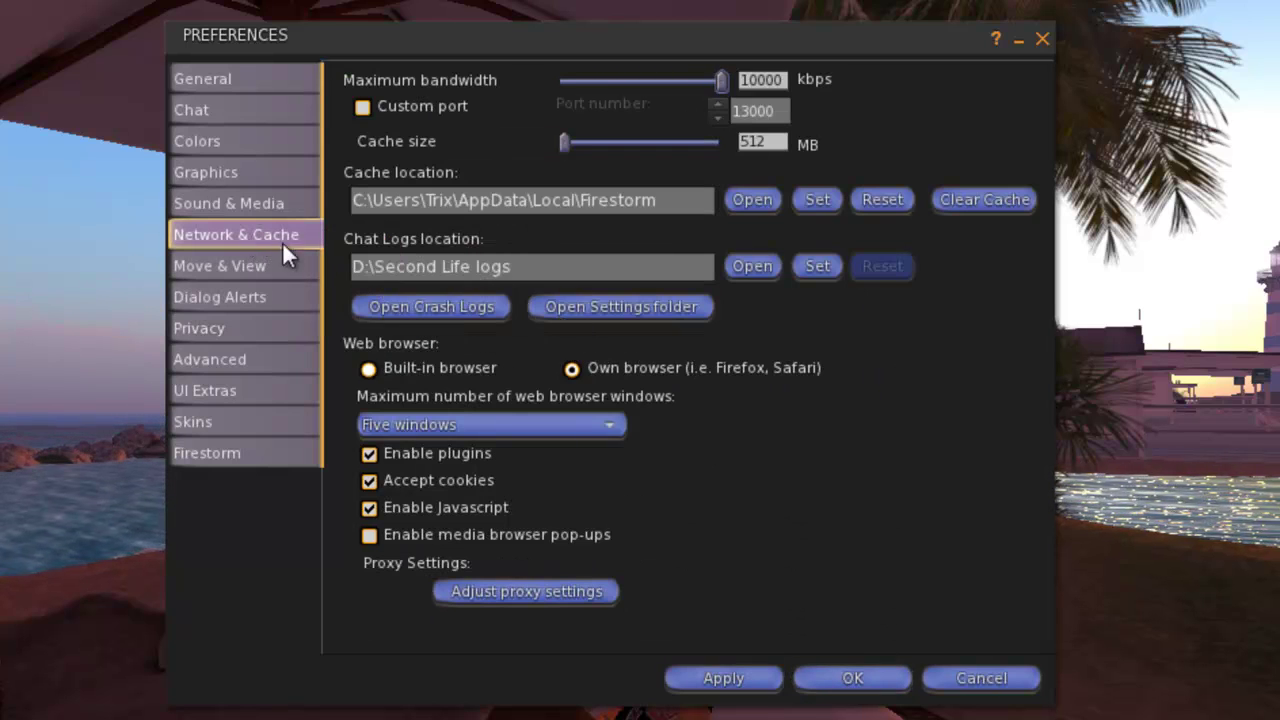
left_click(817, 268)
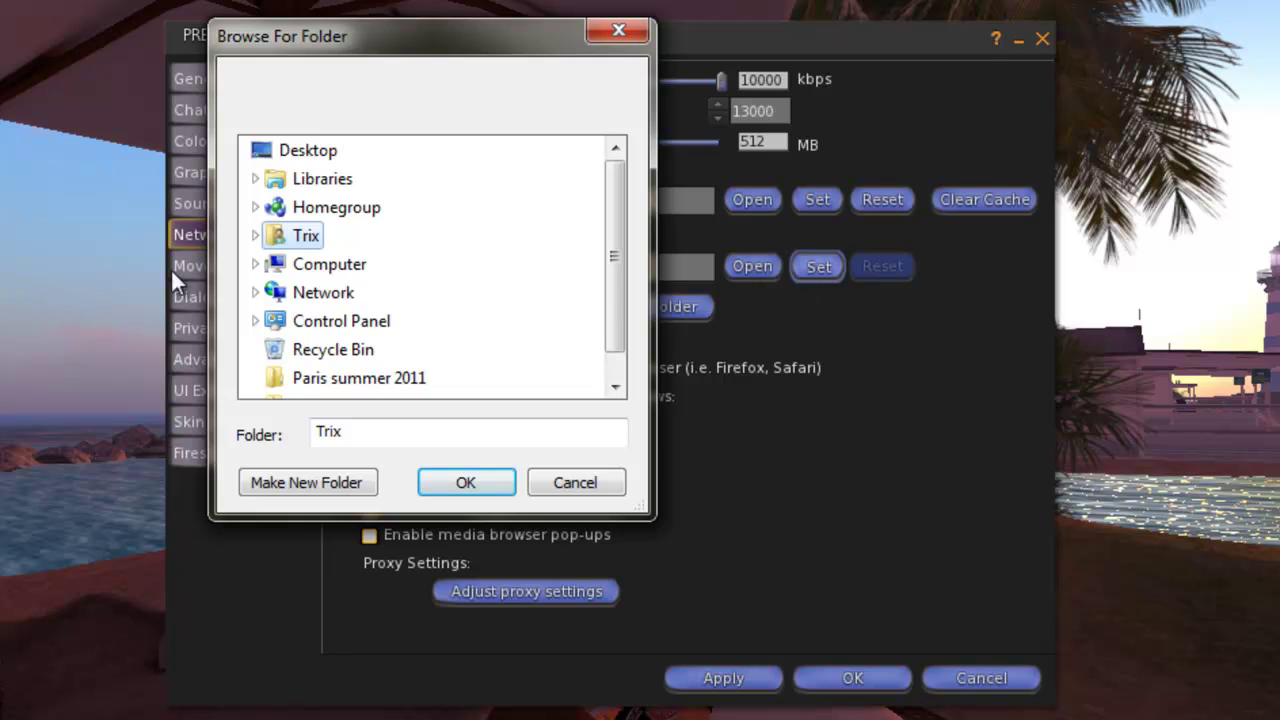
left_click(305, 268)
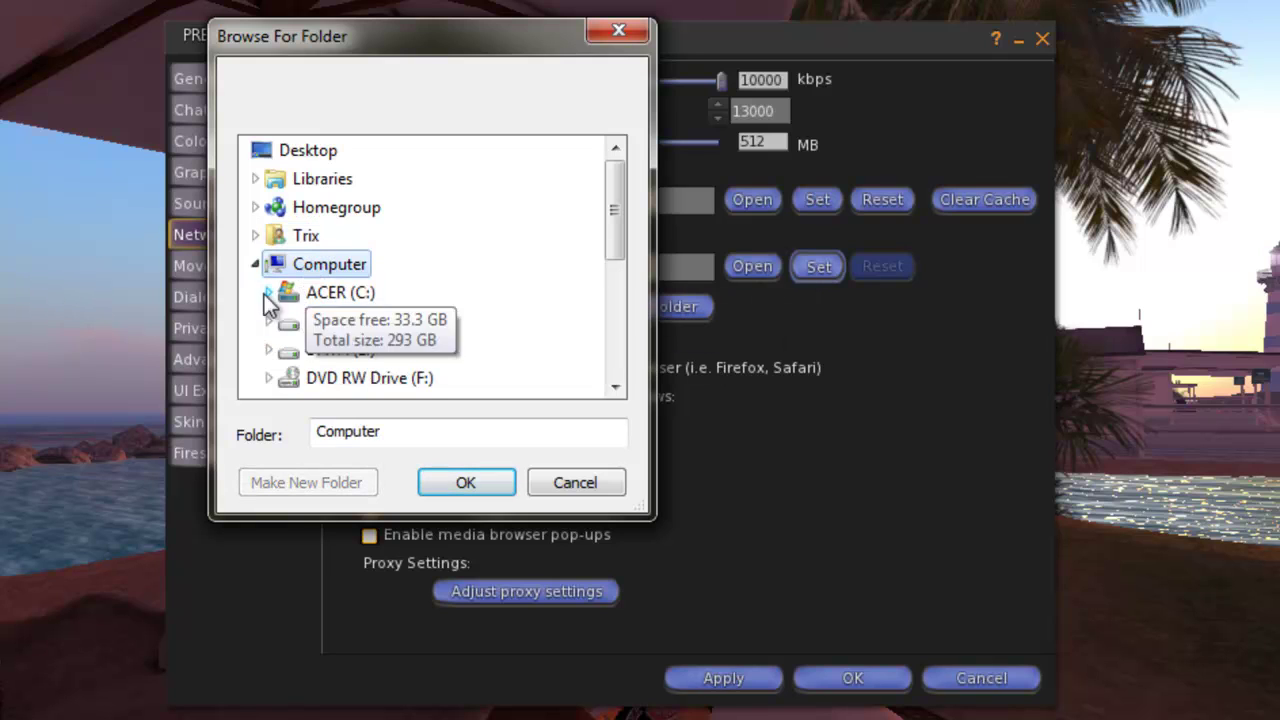
left_click(319, 323)
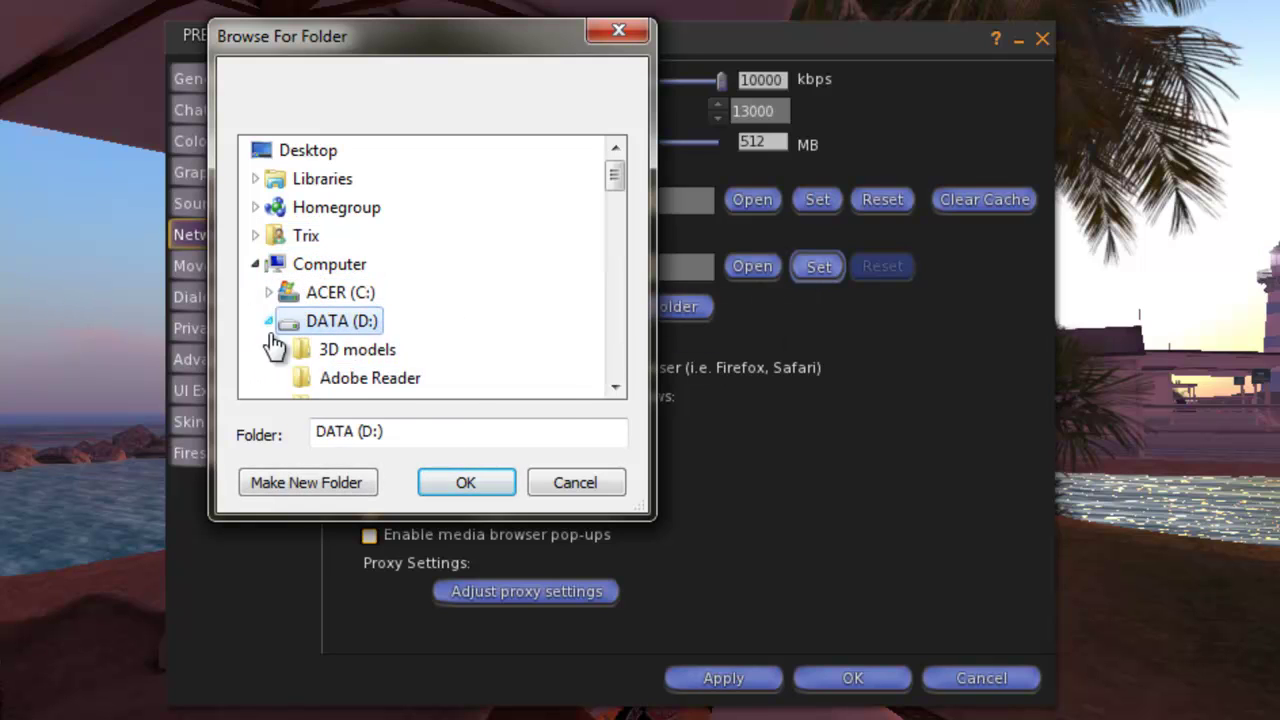
left_click_drag(620, 177, 638, 313)
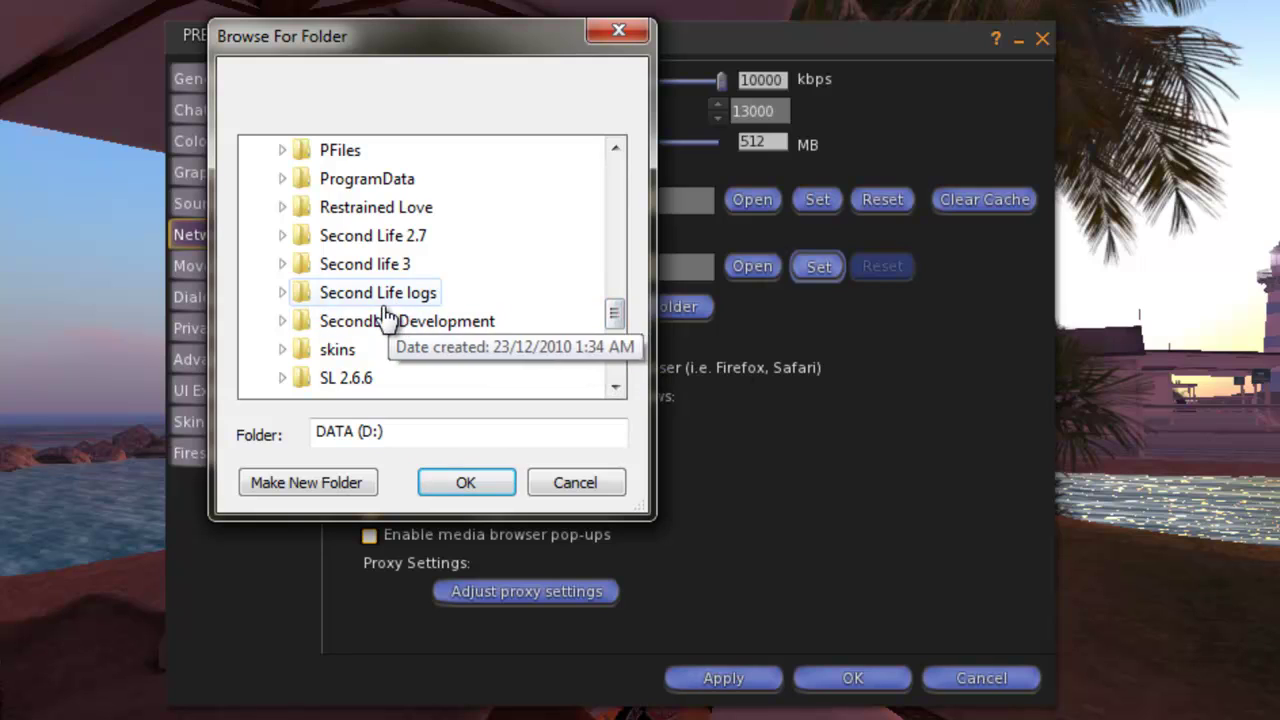
left_click(445, 298)
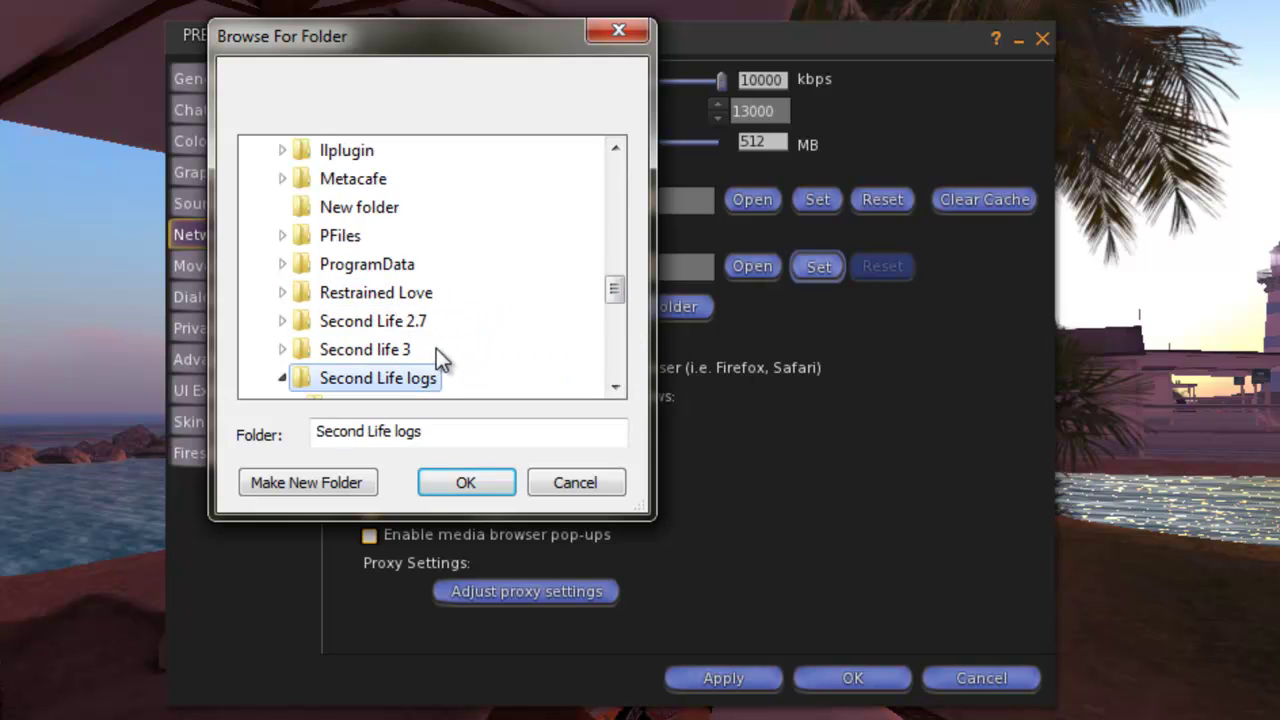
left_click(471, 479)
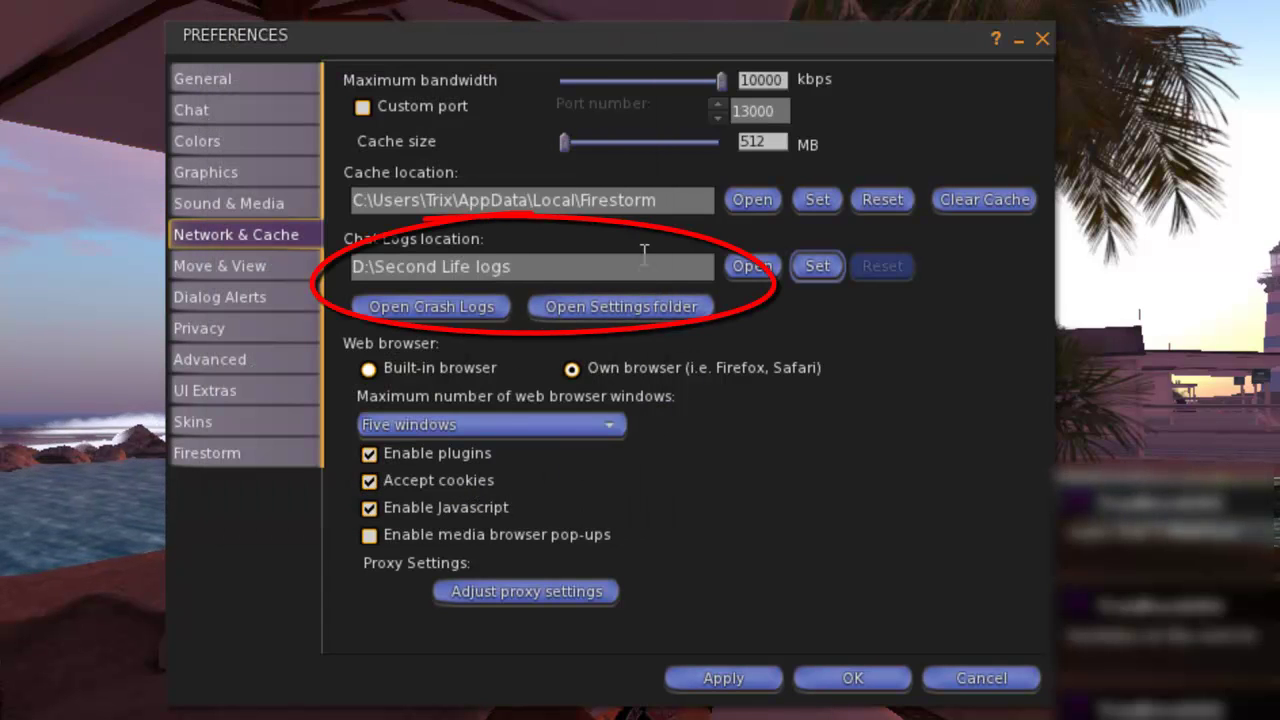
left_click(722, 680)
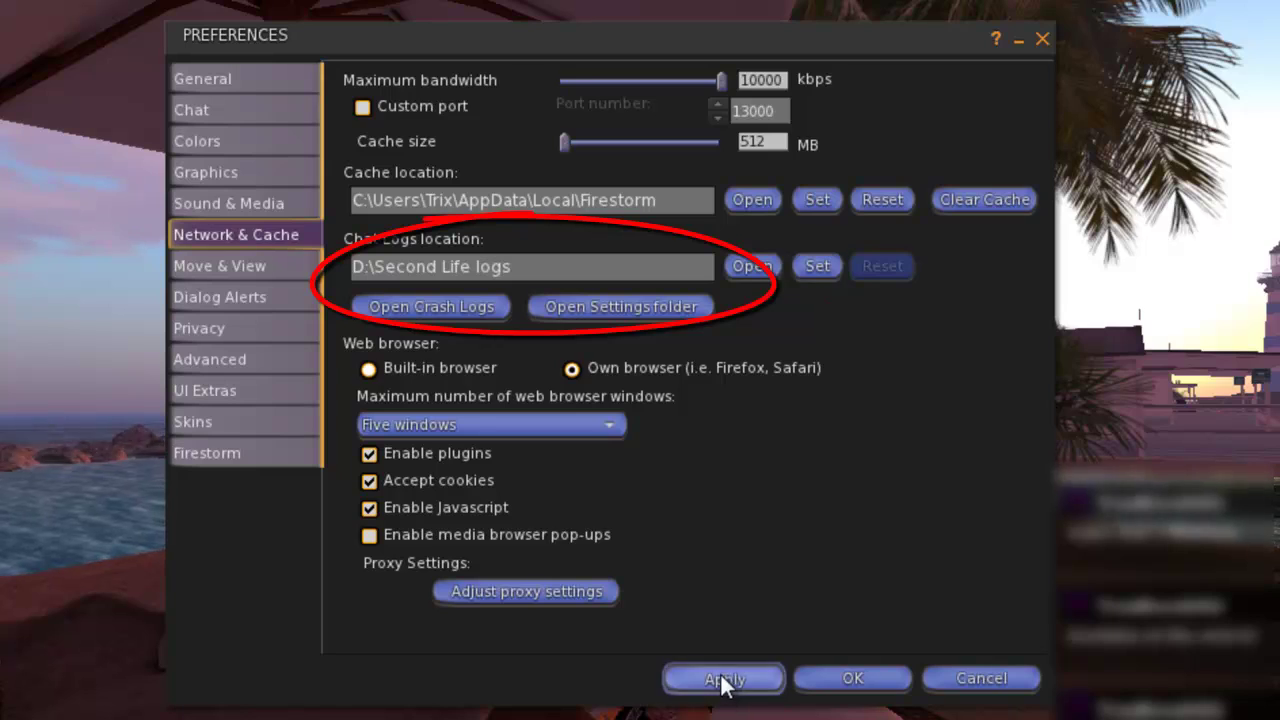
left_click(848, 679)
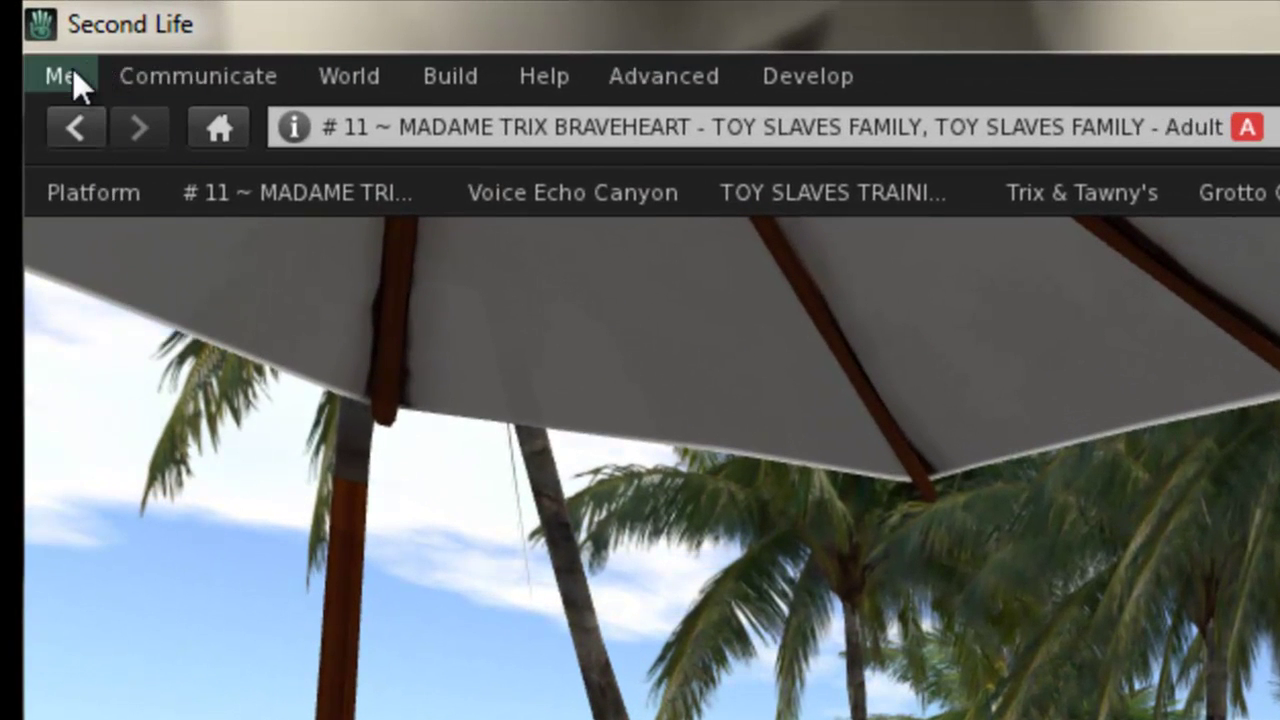
Step: Change Second Life's chat log location in Privacy preferences from D:\ to D:\Second Life logs
left_click(70, 74)
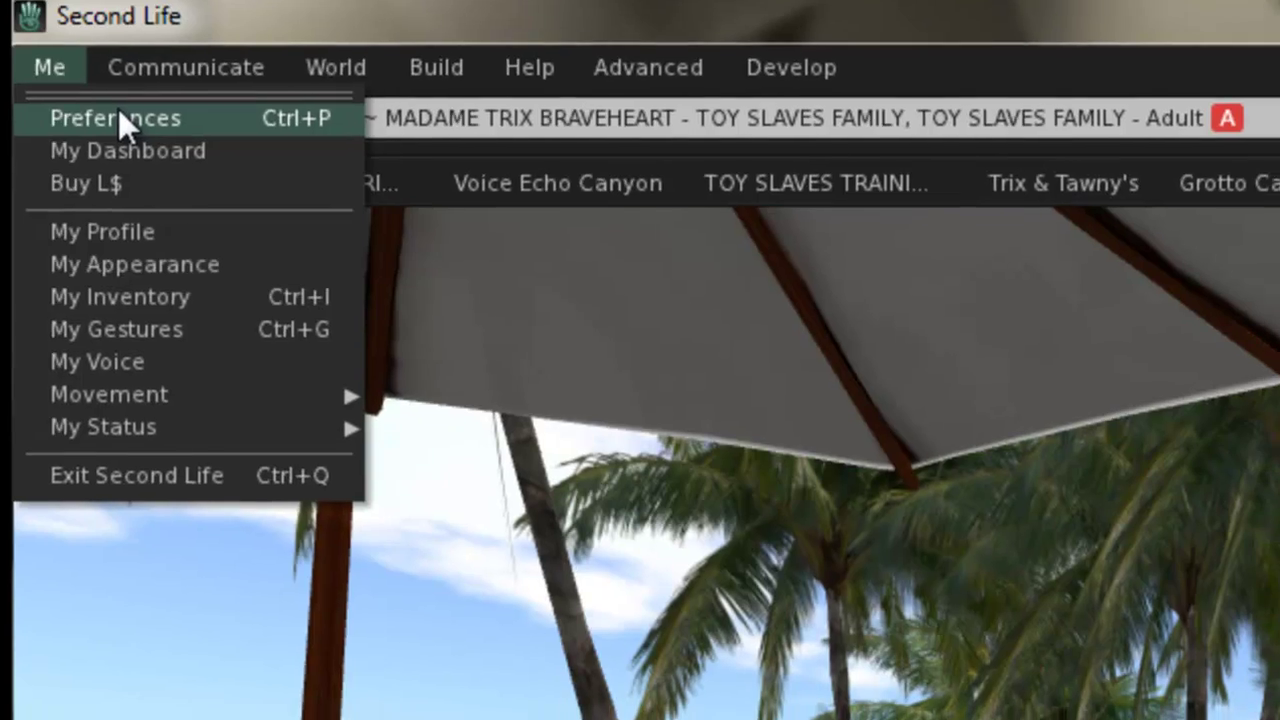
left_click(118, 116)
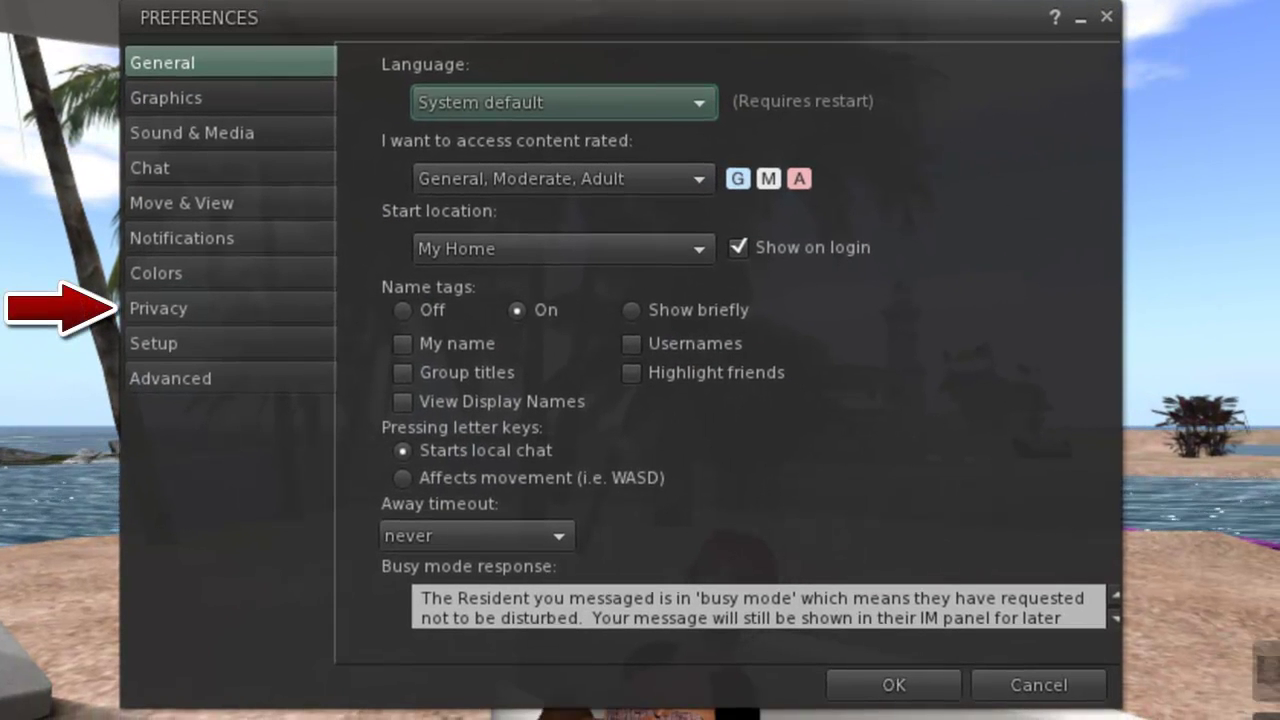
left_click(234, 308)
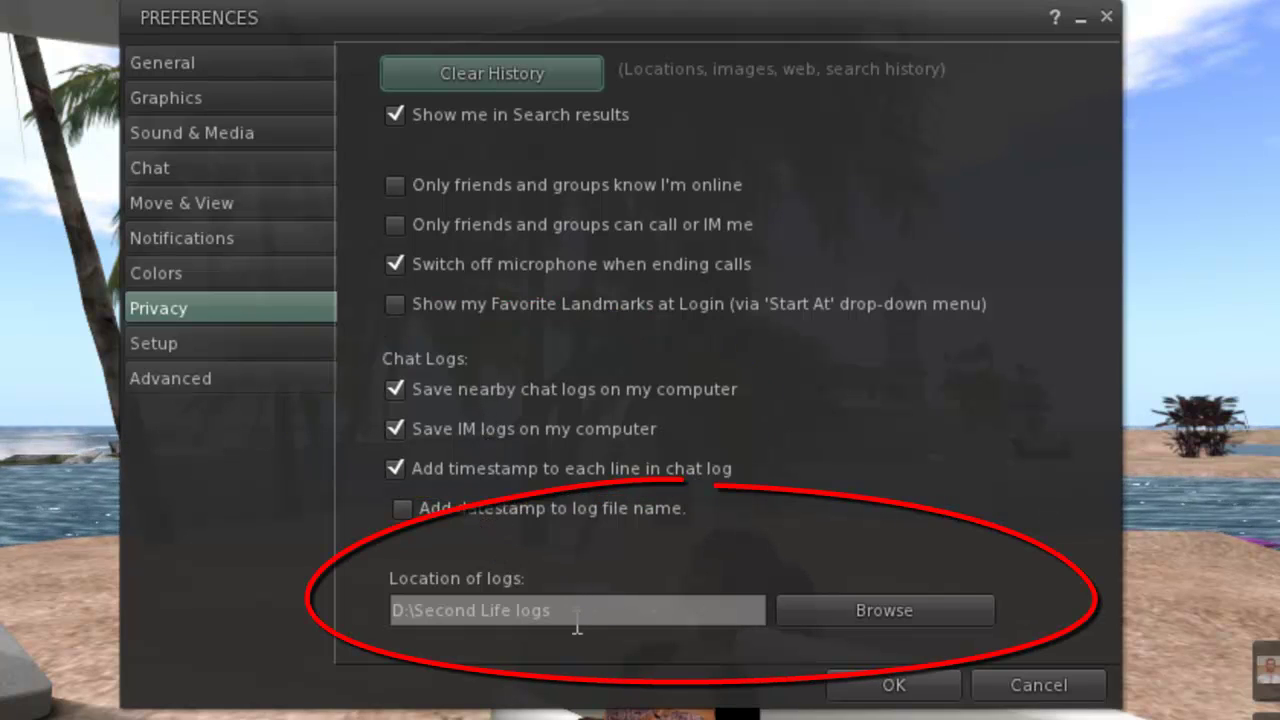
left_click(882, 608)
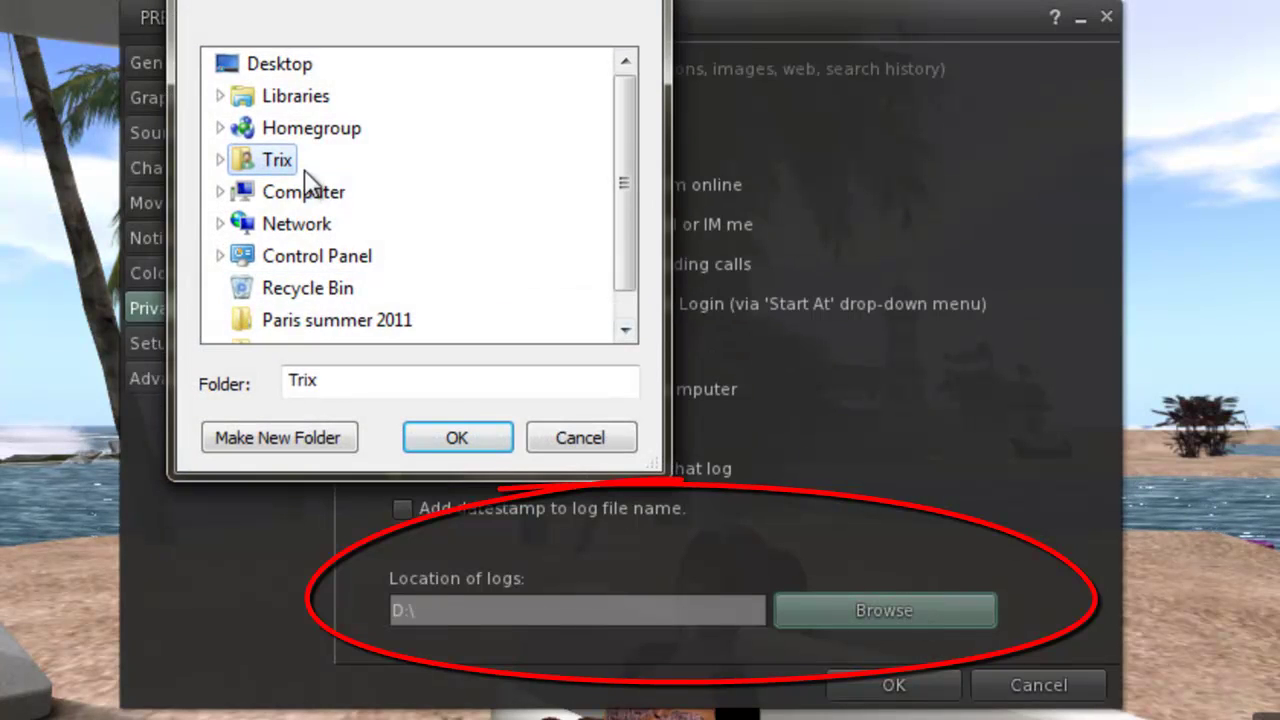
left_click(303, 192)
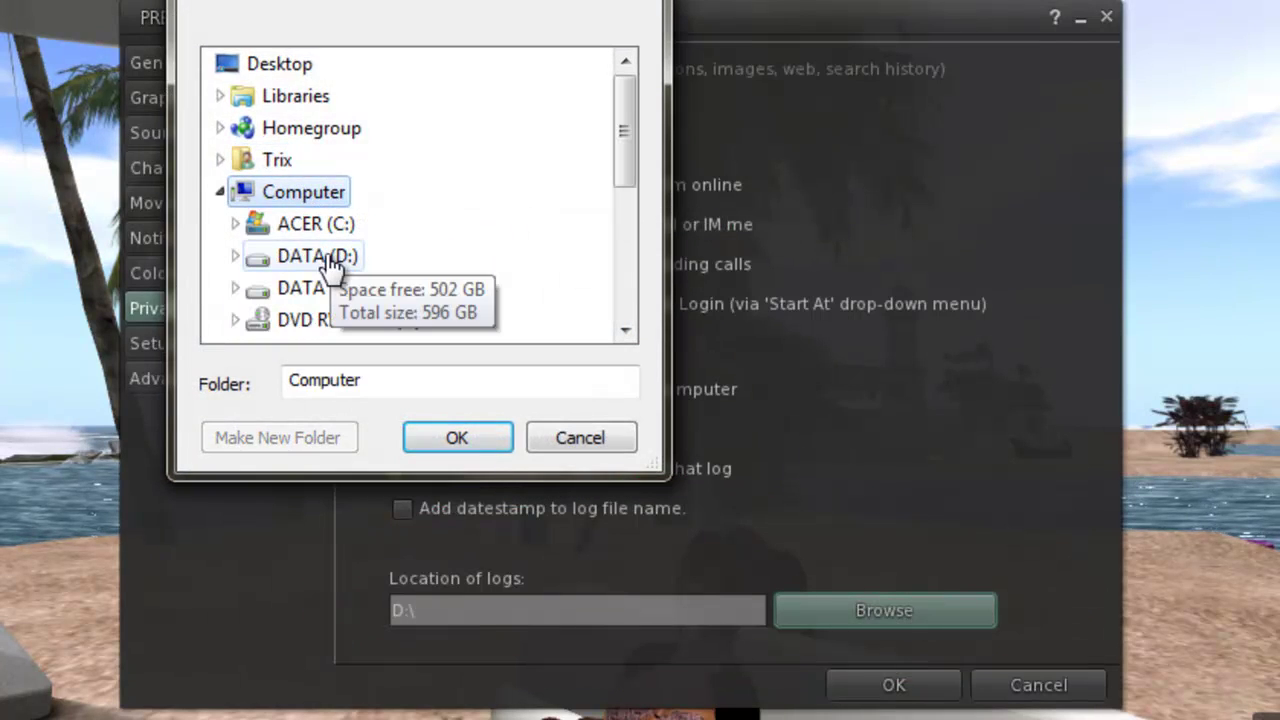
left_click(330, 260)
left_click_drag(624, 93, 624, 252)
left_click(340, 195)
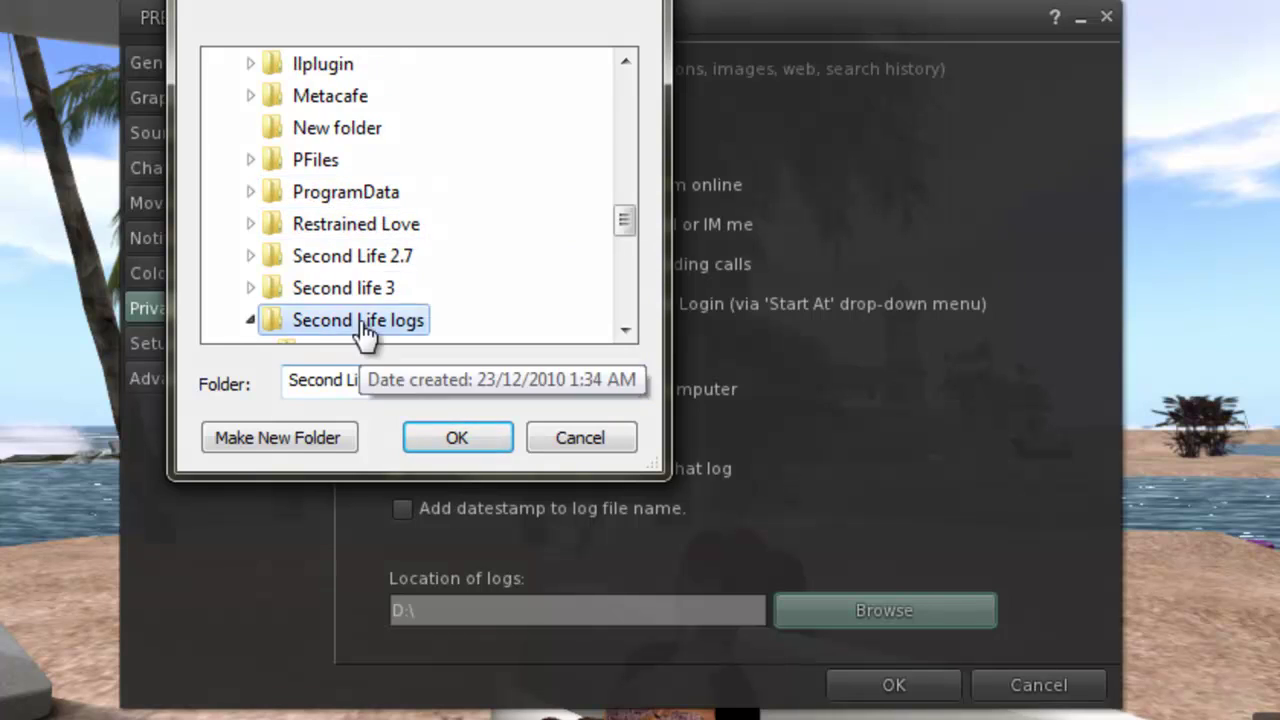
left_click(455, 434)
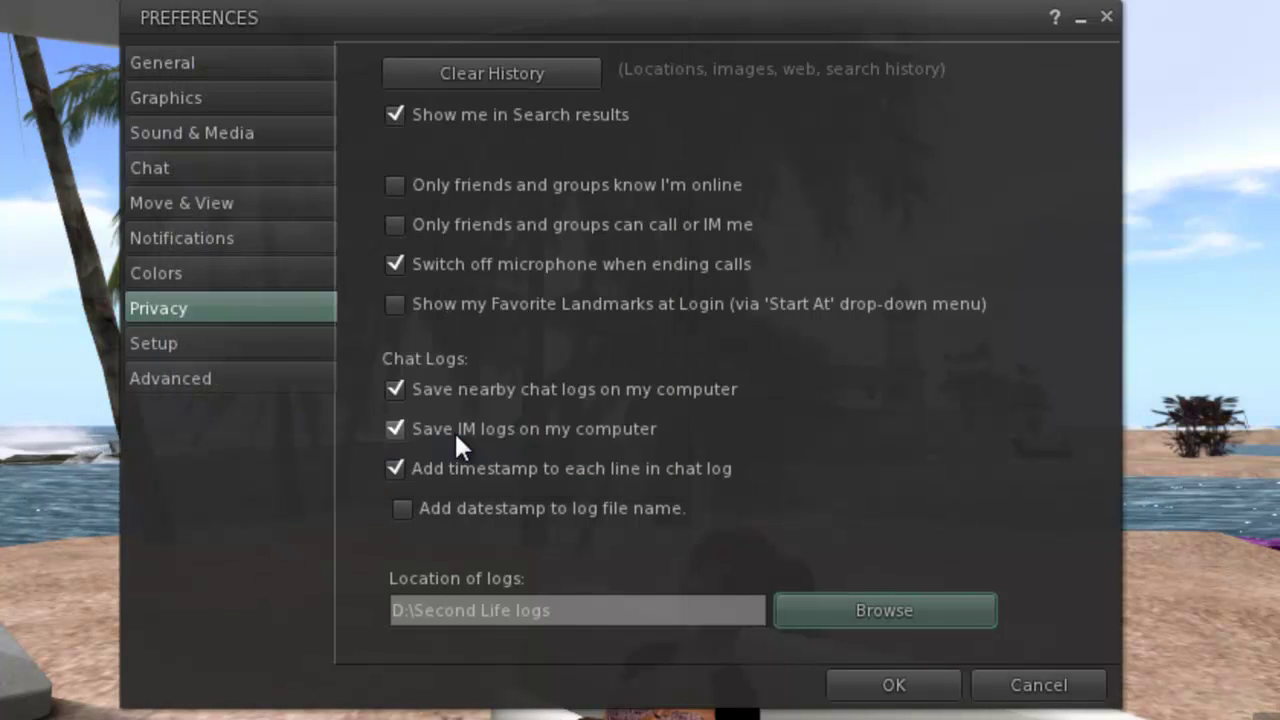
Step: Close Second Life's preferences and bring up Marine RLV's Privacy preferences showing the log folder
left_click(926, 700)
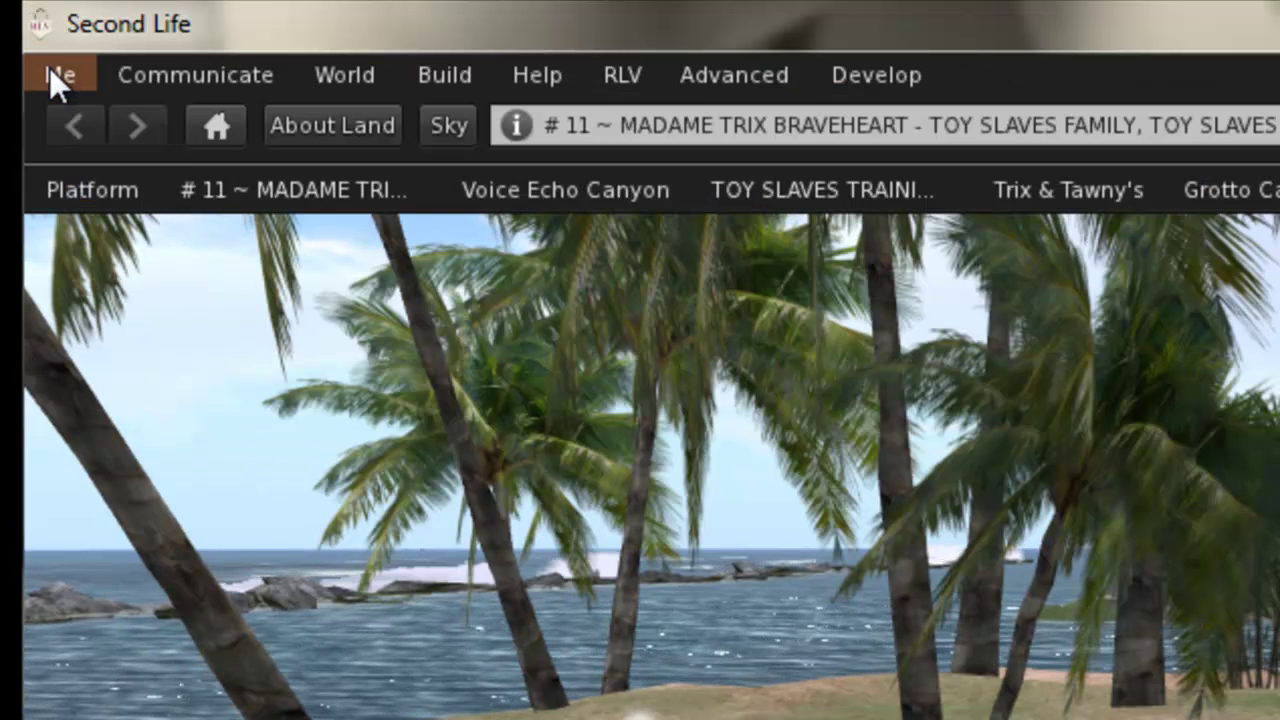
left_click(51, 67)
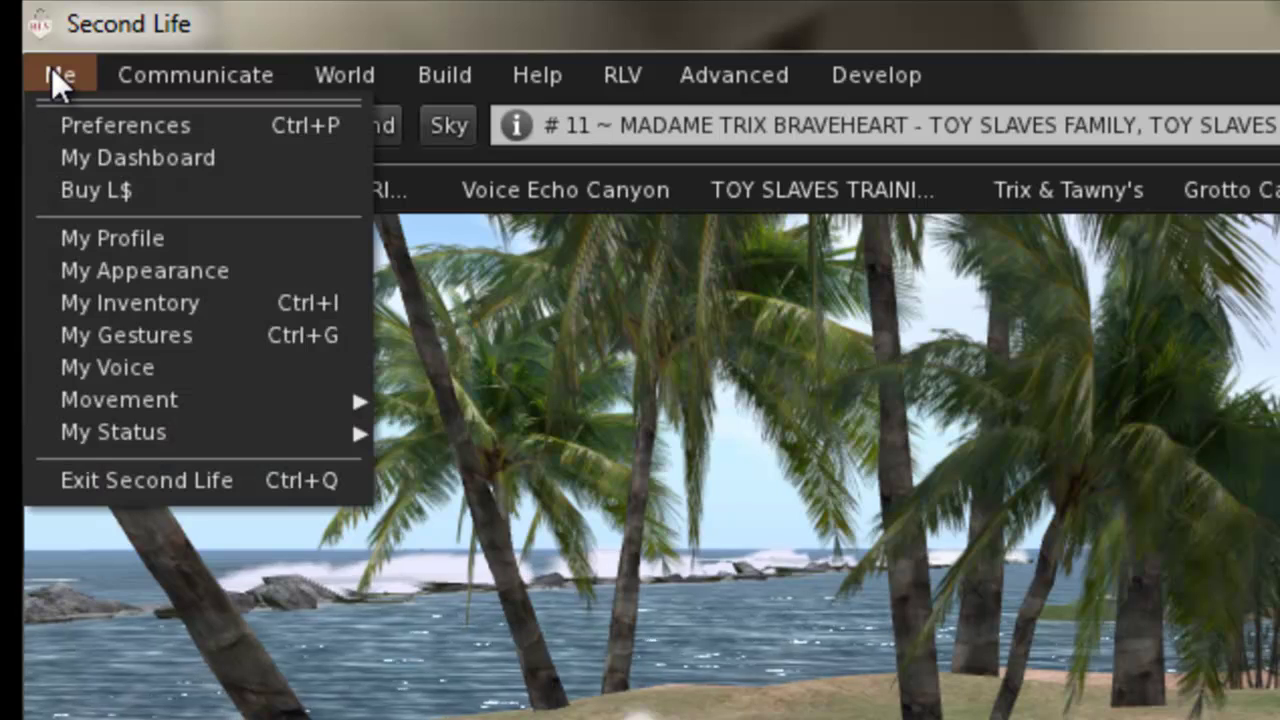
left_click(73, 131)
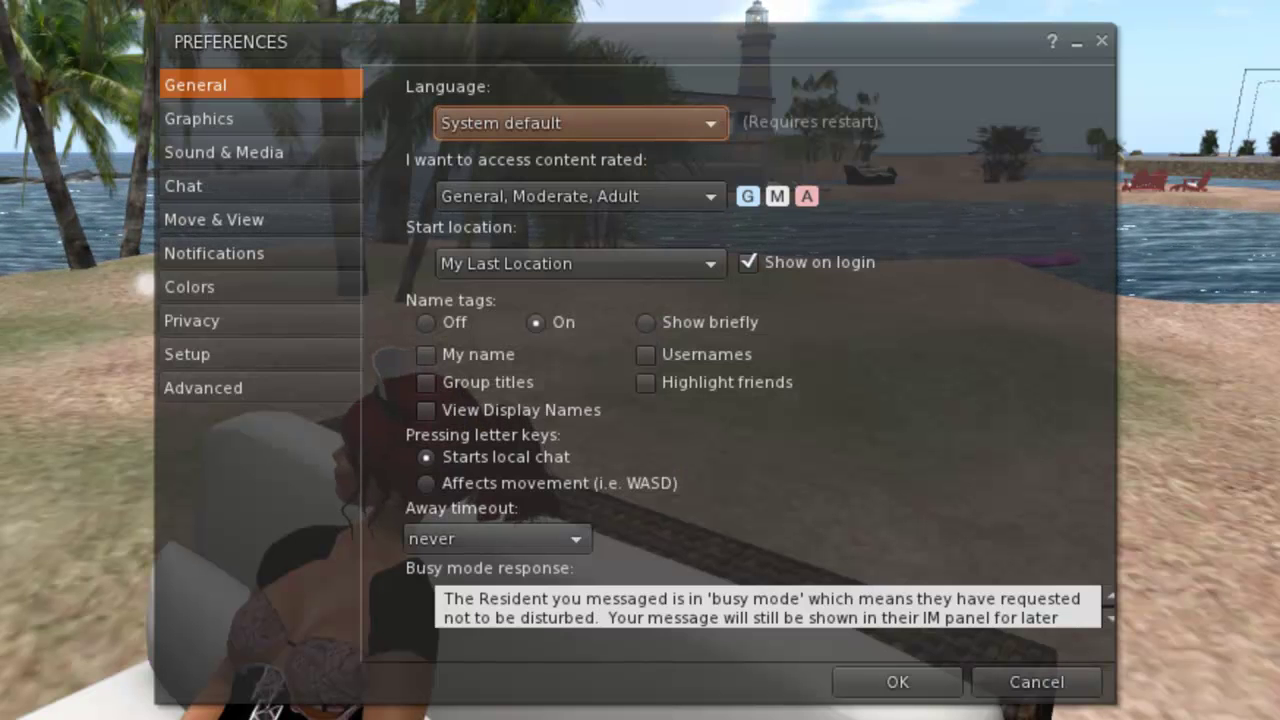
left_click(221, 321)
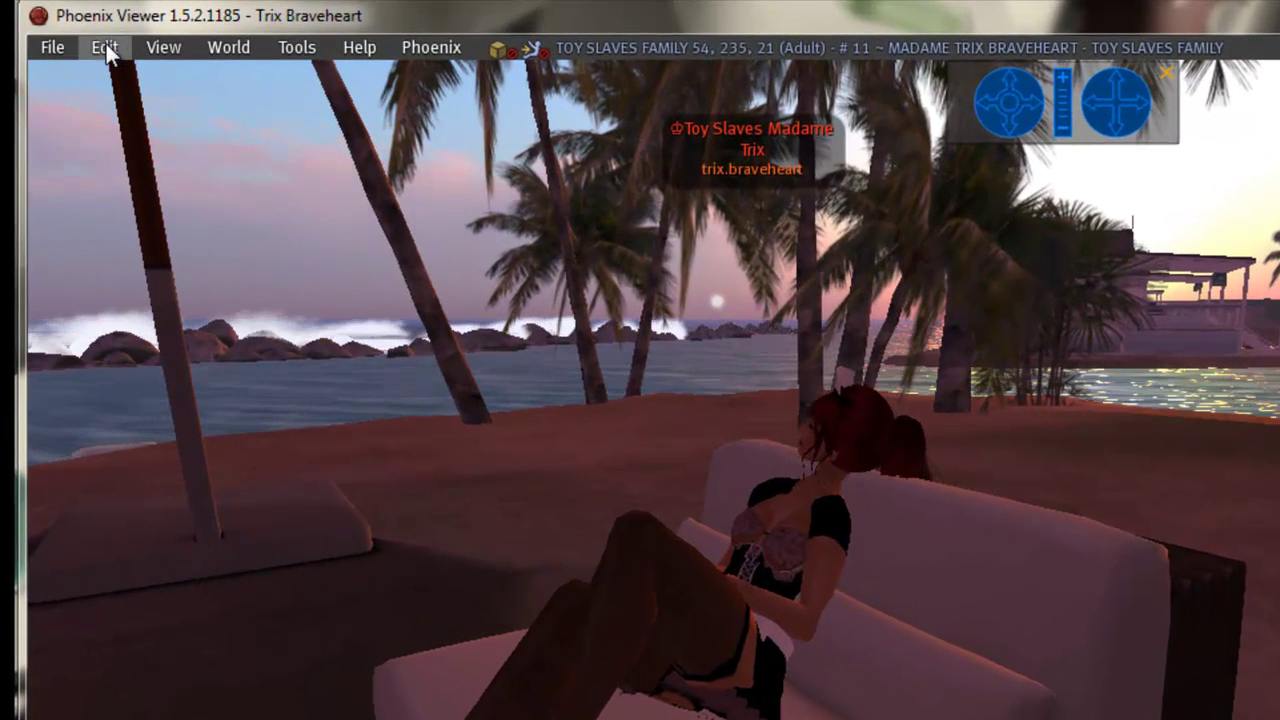
Step: Enable Local Chat logging with timestamps in Phoenix Viewer, then check the Network & Folder location
left_click(106, 45)
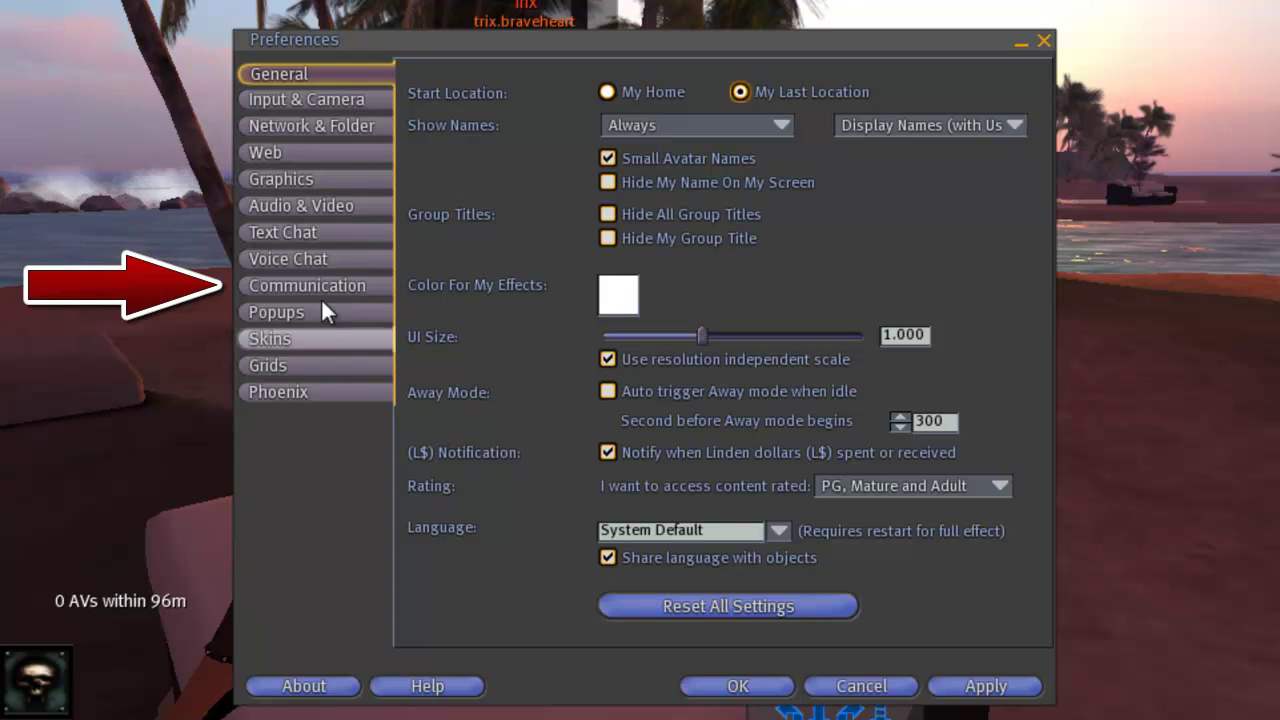
left_click(296, 288)
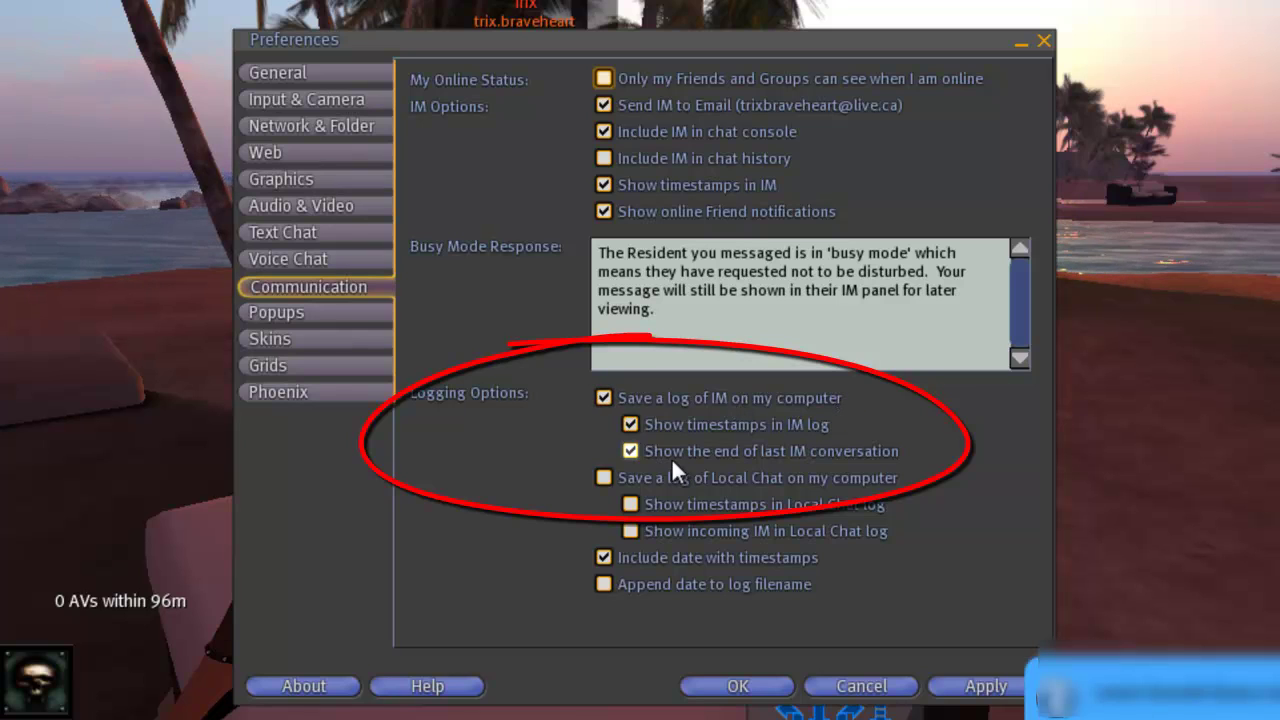
left_click(605, 477)
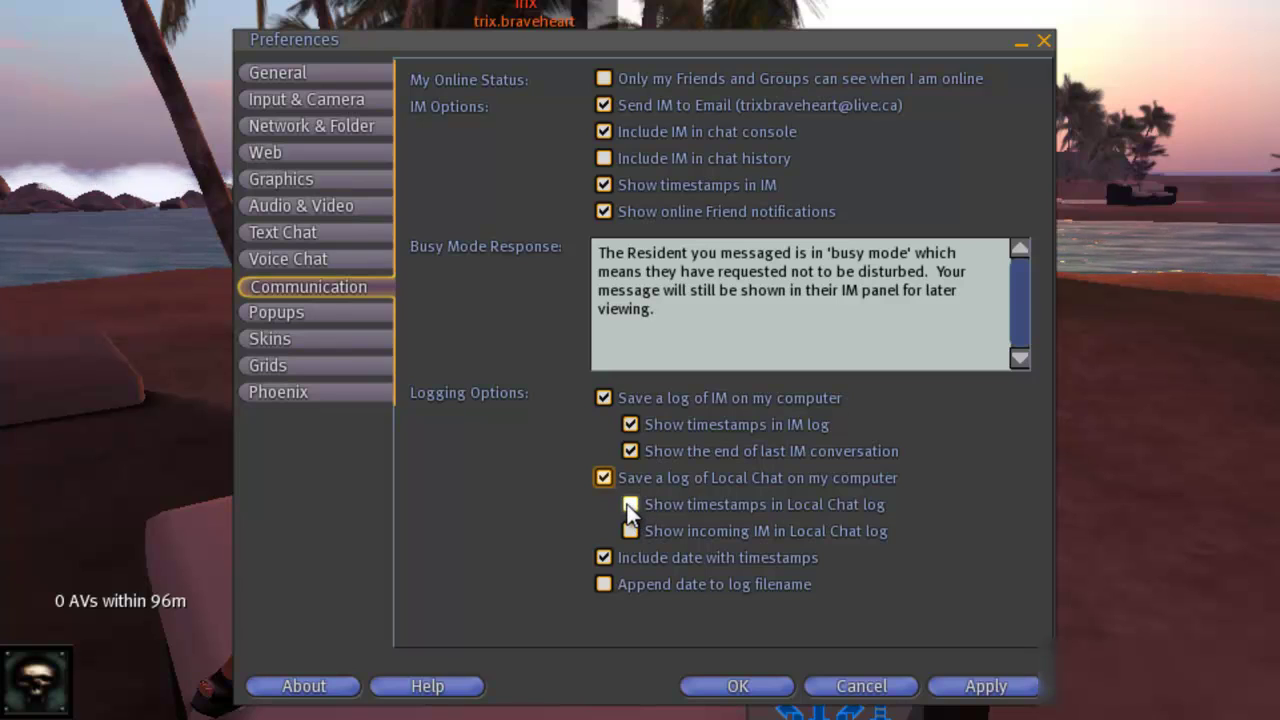
left_click(630, 505)
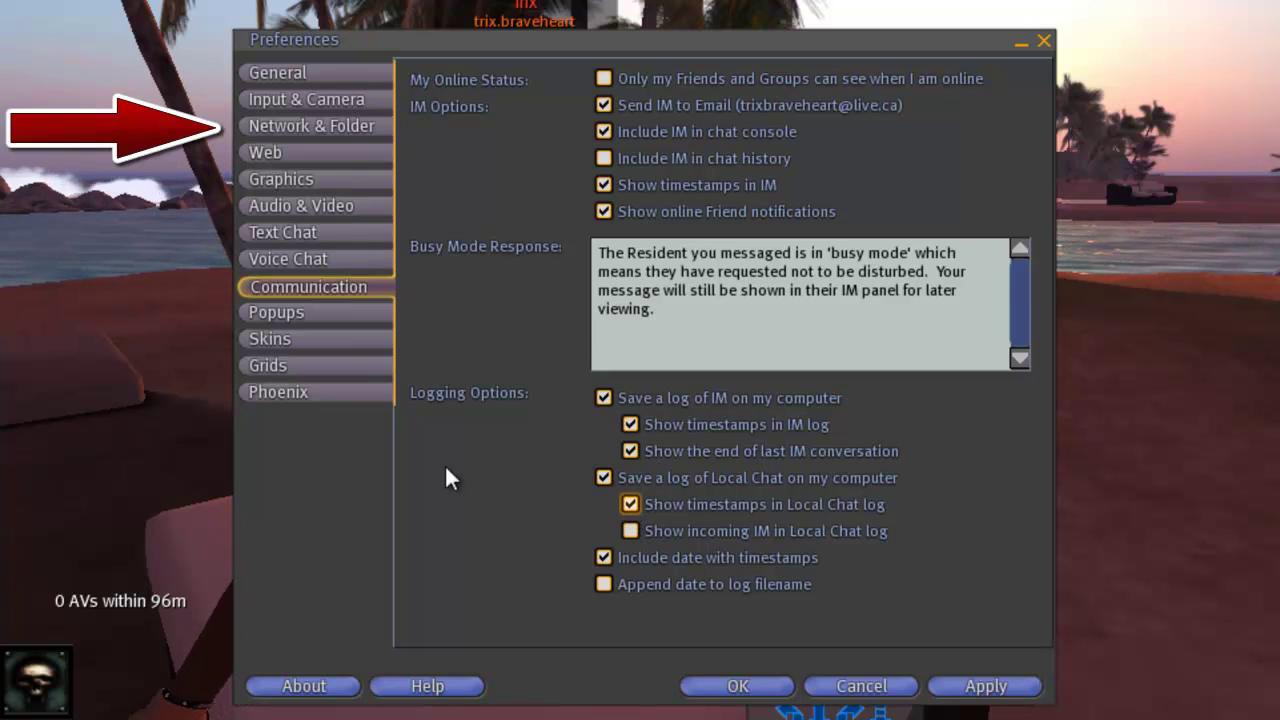
left_click(354, 126)
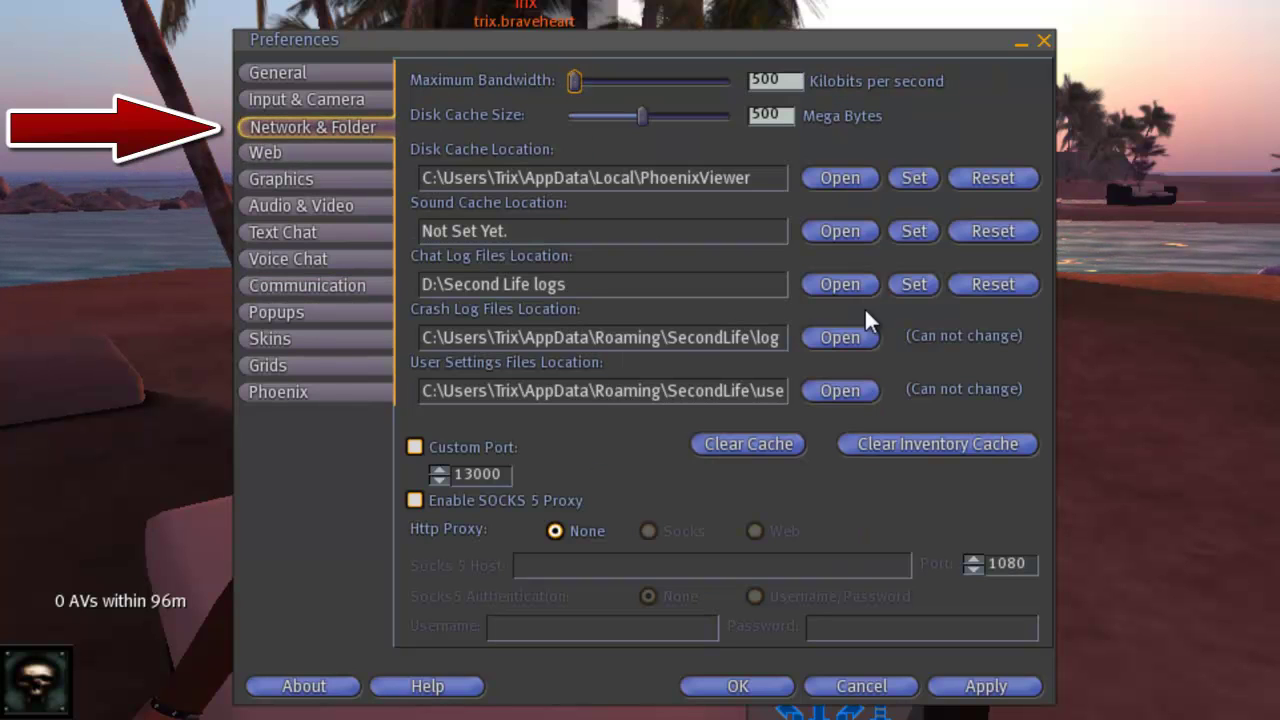